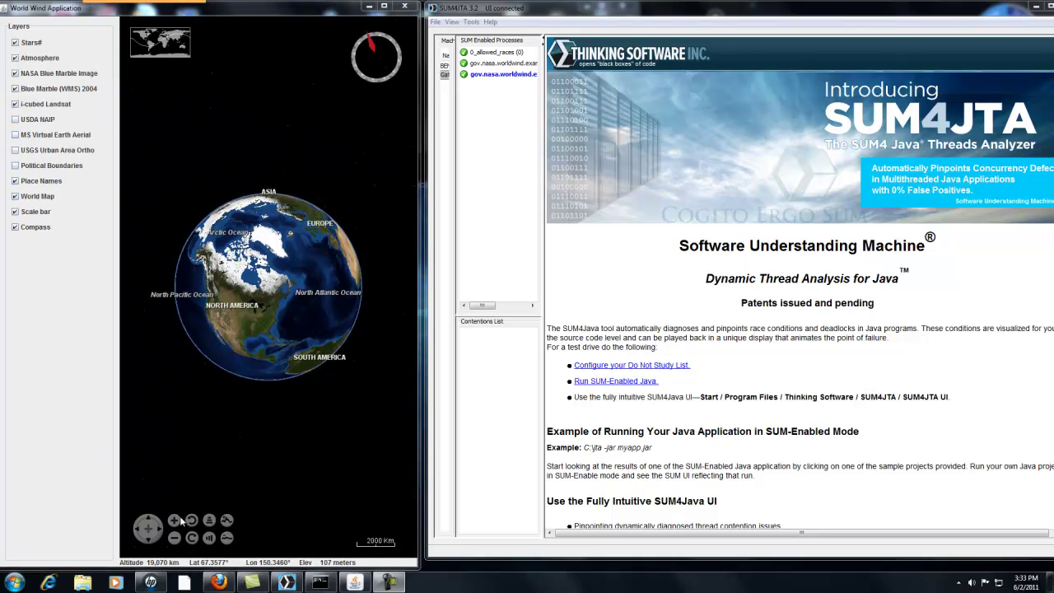
# Zoom the World Wind globe in on western North America and show the contention details of the running World Wind process
pyautogui.click(175, 520)
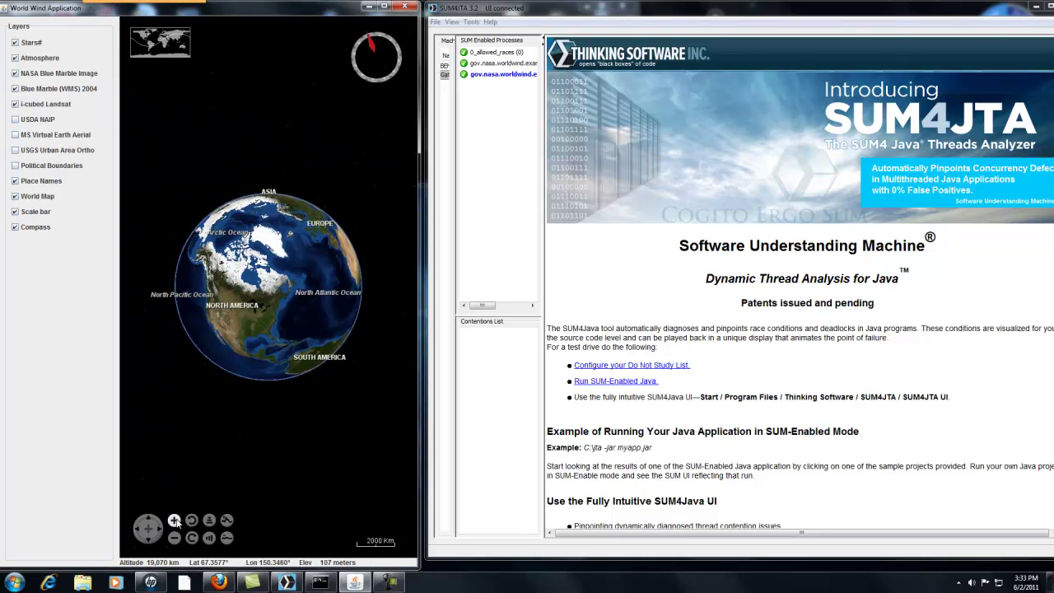
pyautogui.moveTo(174, 520); pyautogui.dragTo(175, 521)
pyautogui.click(175, 521)
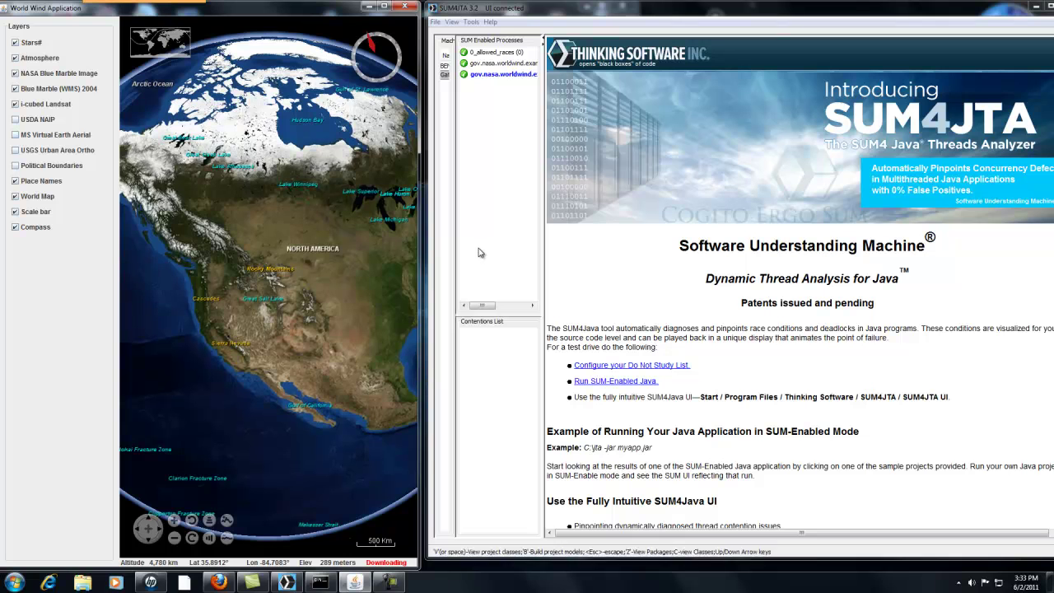
pyautogui.click(174, 520)
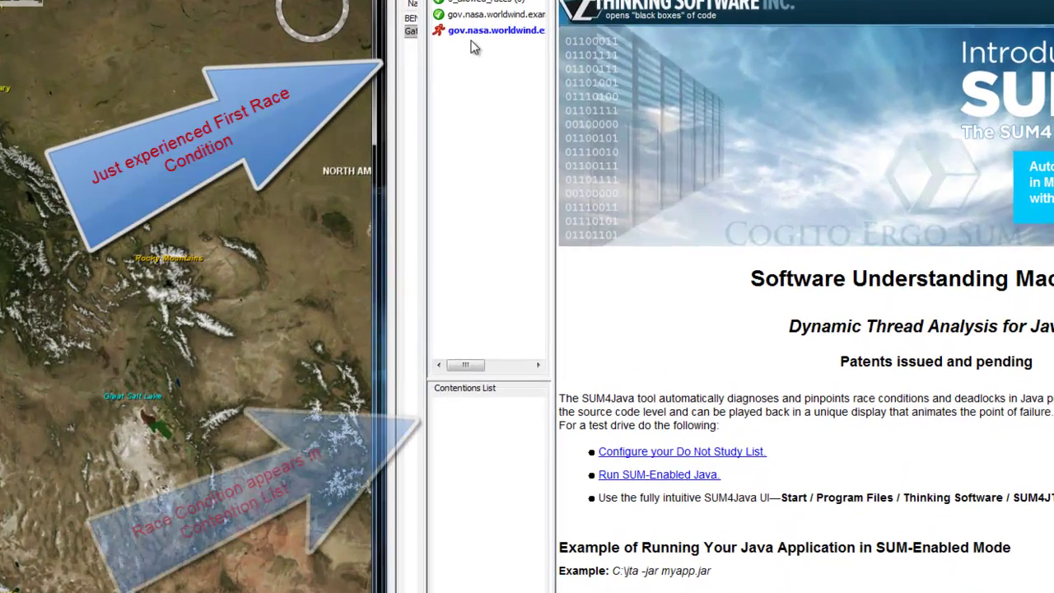
pyautogui.click(480, 64)
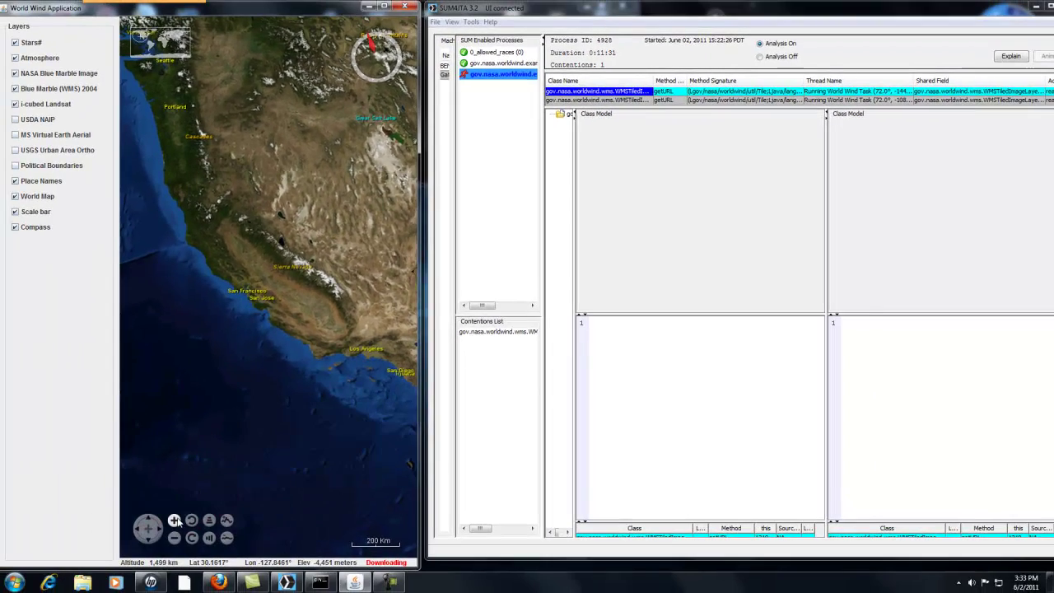
# Turn on the MS Virtual Earth Aerial layer and bring the San Francisco Bay Area into close view
pyautogui.click(141, 551)
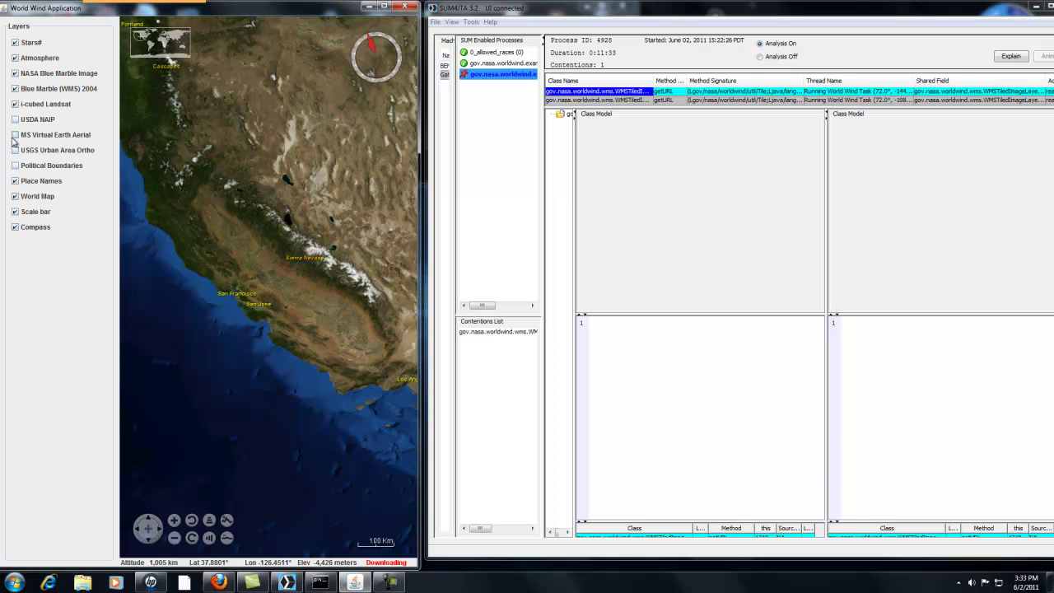
pyautogui.click(14, 135)
pyautogui.click(173, 521)
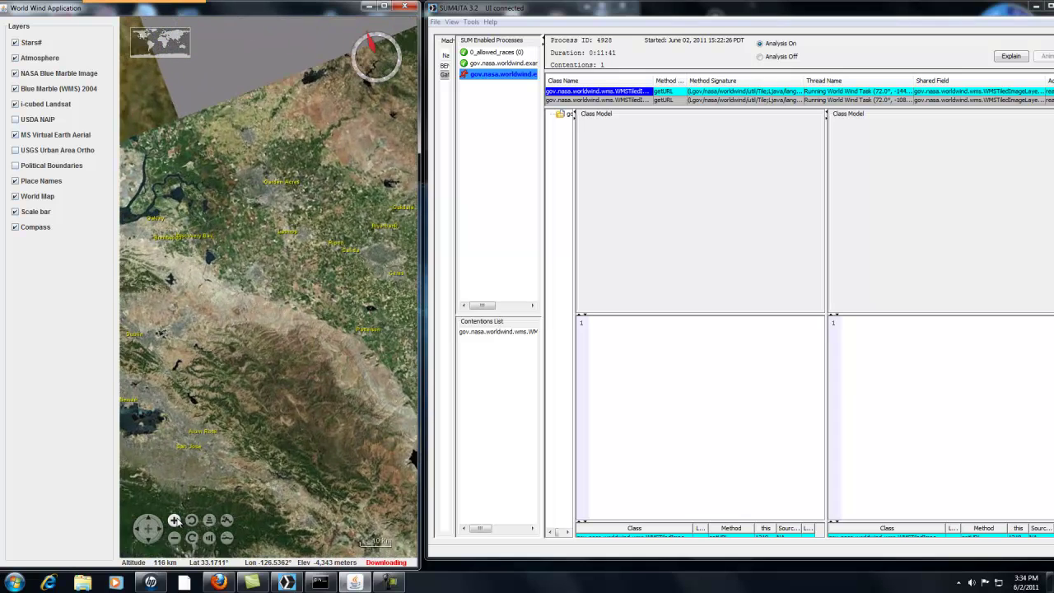
pyautogui.moveTo(191, 305); pyautogui.dragTo(29, 72)
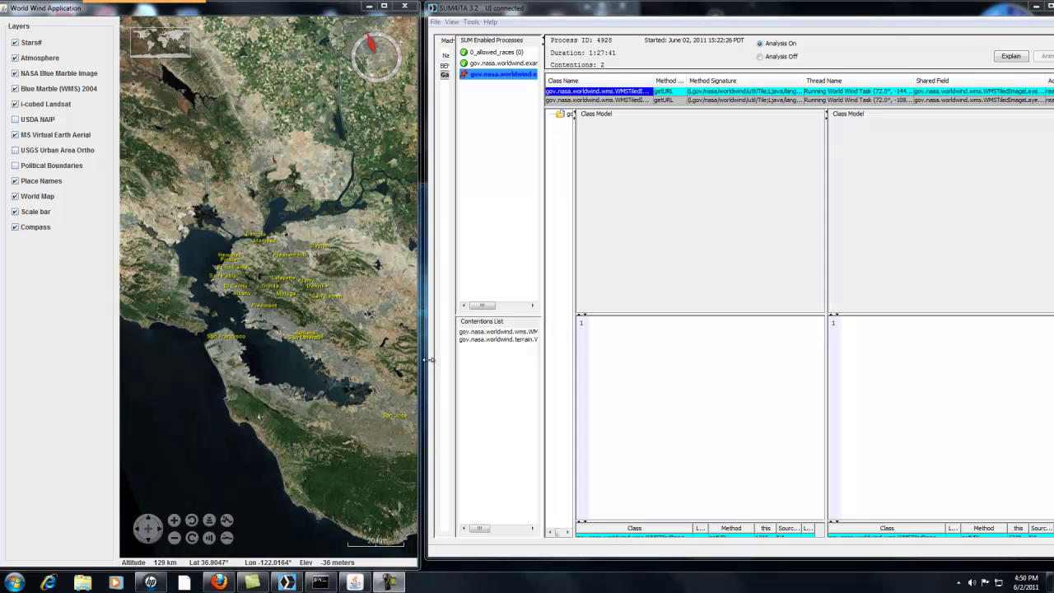
# Widen the SUM4JTA window and open the first contention, gov.nasa.worldwind.wms, declining the request for its original source
pyautogui.moveTo(426, 364); pyautogui.dragTo(226, 378)
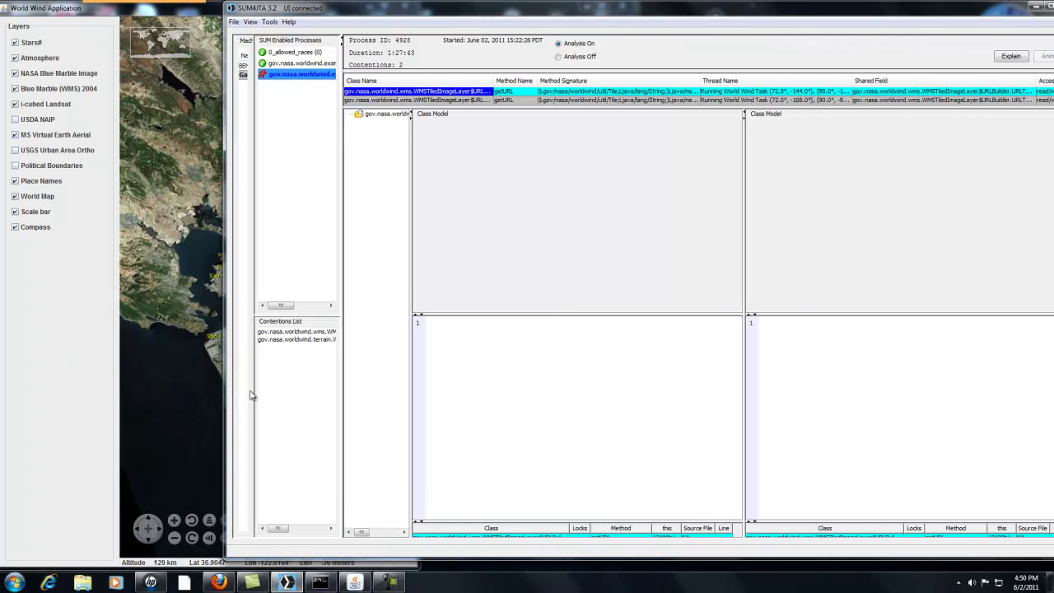
pyautogui.click(279, 334)
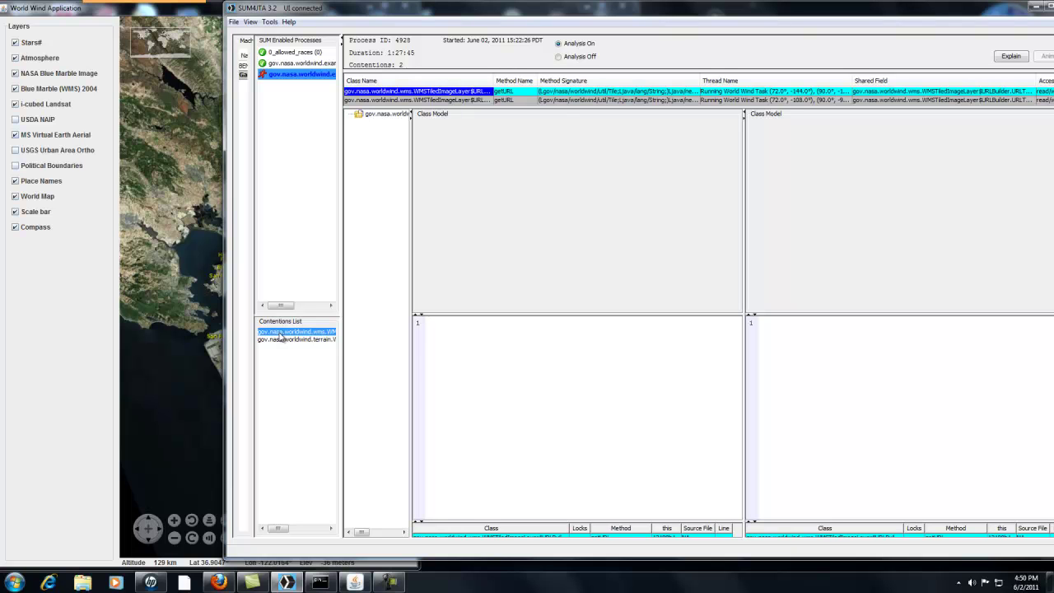
pyautogui.doubleClick(279, 333)
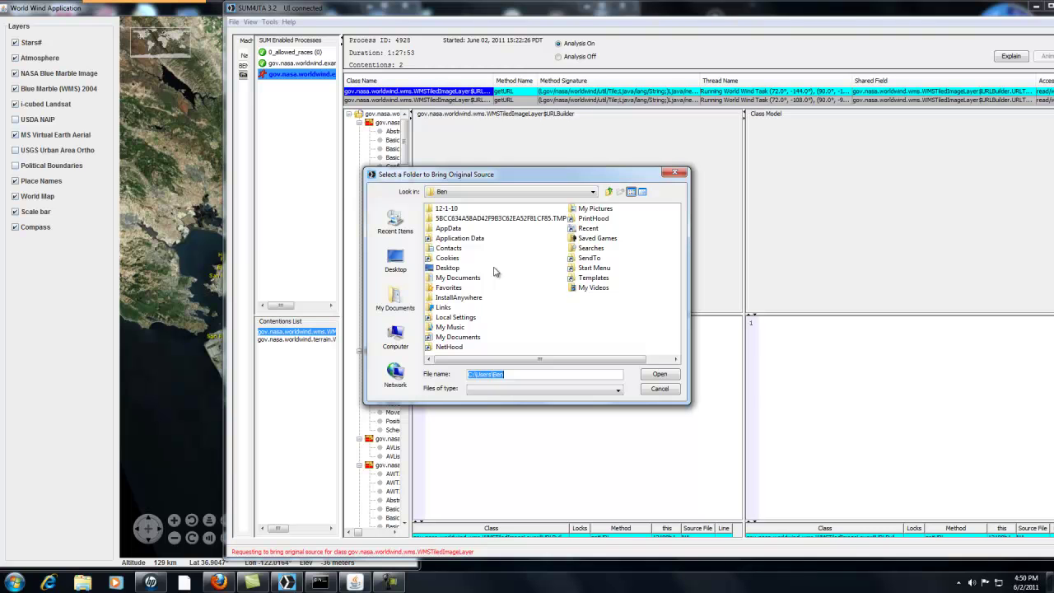
pyautogui.click(659, 389)
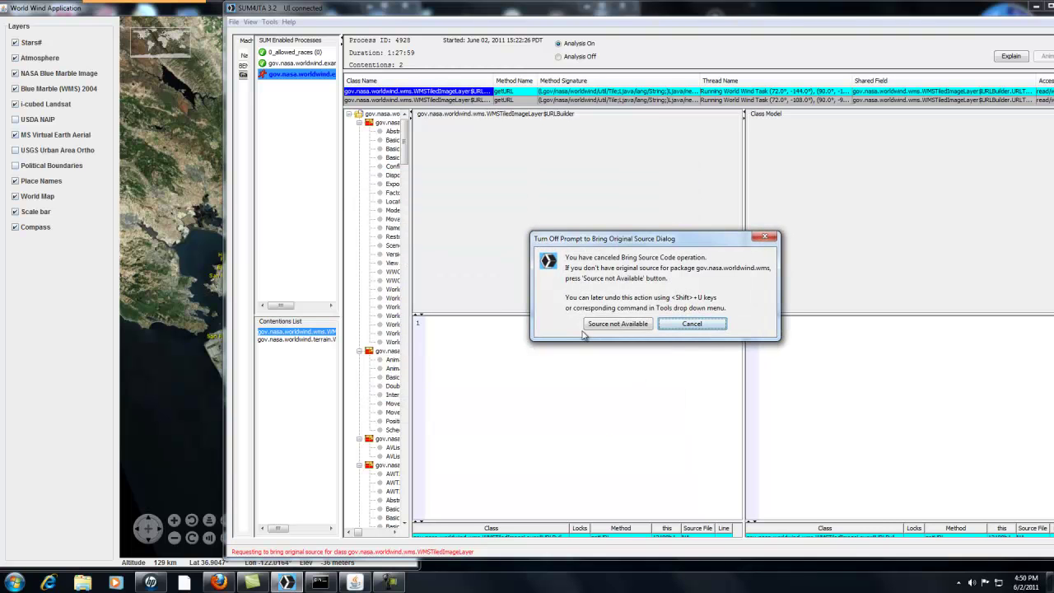
pyautogui.click(692, 323)
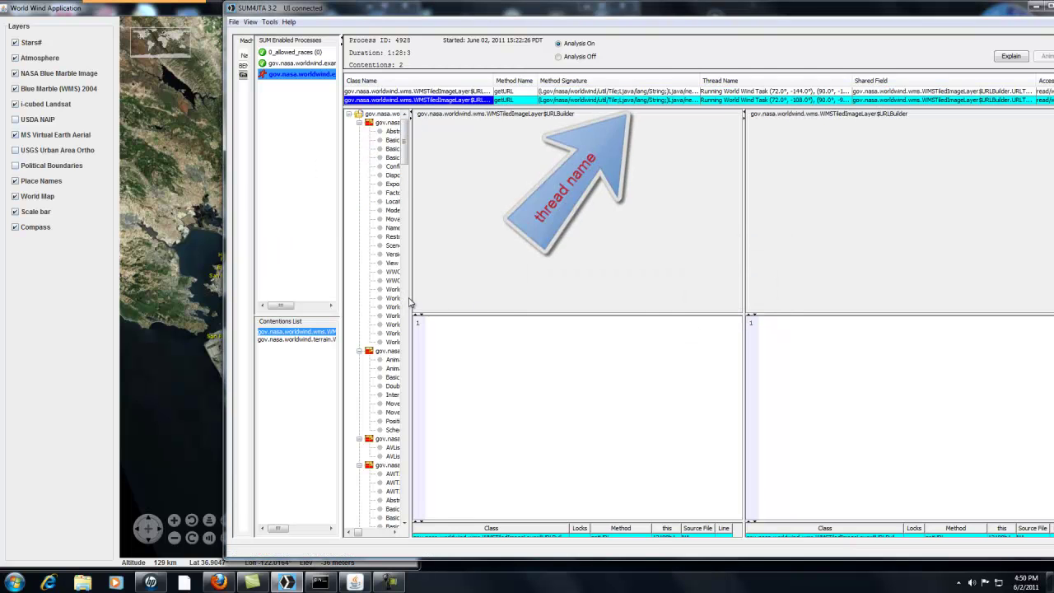
# Widen the class tree and adjust the contention table's Method Signature and Thread Name columns to reveal the shared field and access type
pyautogui.moveTo(413, 294); pyautogui.dragTo(578, 304)
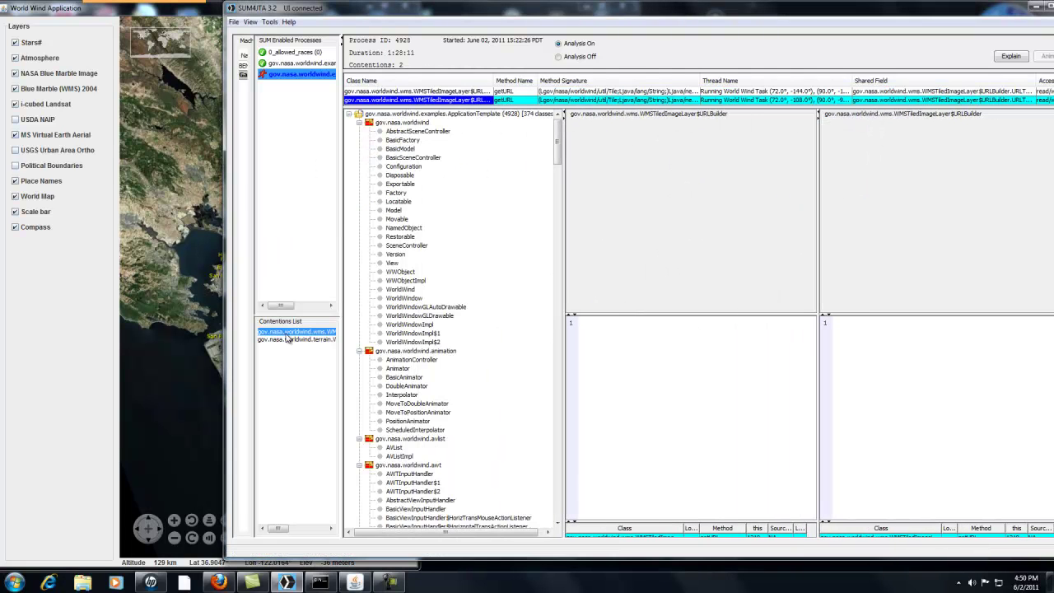
pyautogui.moveTo(850, 79); pyautogui.dragTo(550, 80)
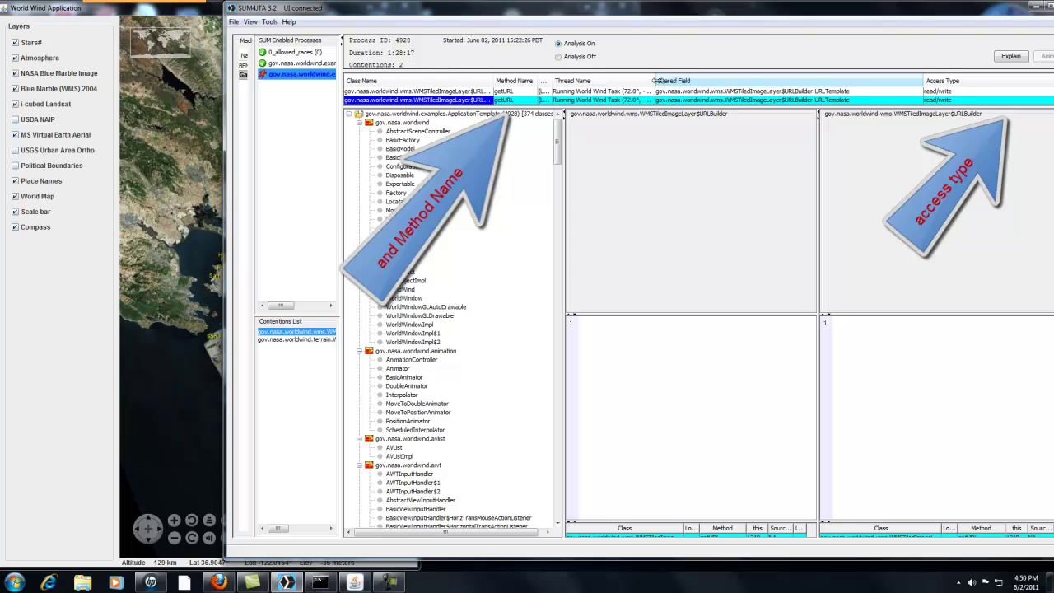
pyautogui.moveTo(654, 80); pyautogui.dragTo(714, 80)
pyautogui.click(823, 100)
# Show the first contention's explanation and enlarge the call stack tables and their 'this' columns to compare the object IDs
pyautogui.click(1012, 57)
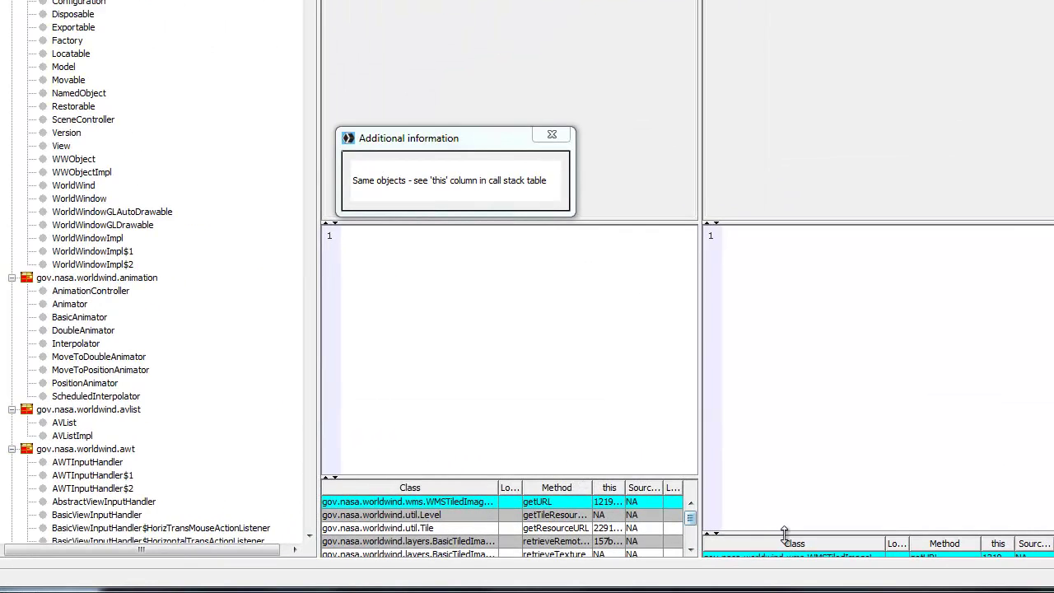
pyautogui.moveTo(874, 525); pyautogui.dragTo(870, 495)
pyautogui.moveTo(775, 489); pyautogui.dragTo(773, 478)
pyautogui.moveTo(594, 491); pyautogui.dragTo(637, 488)
pyautogui.moveTo(981, 486); pyautogui.dragTo(941, 486)
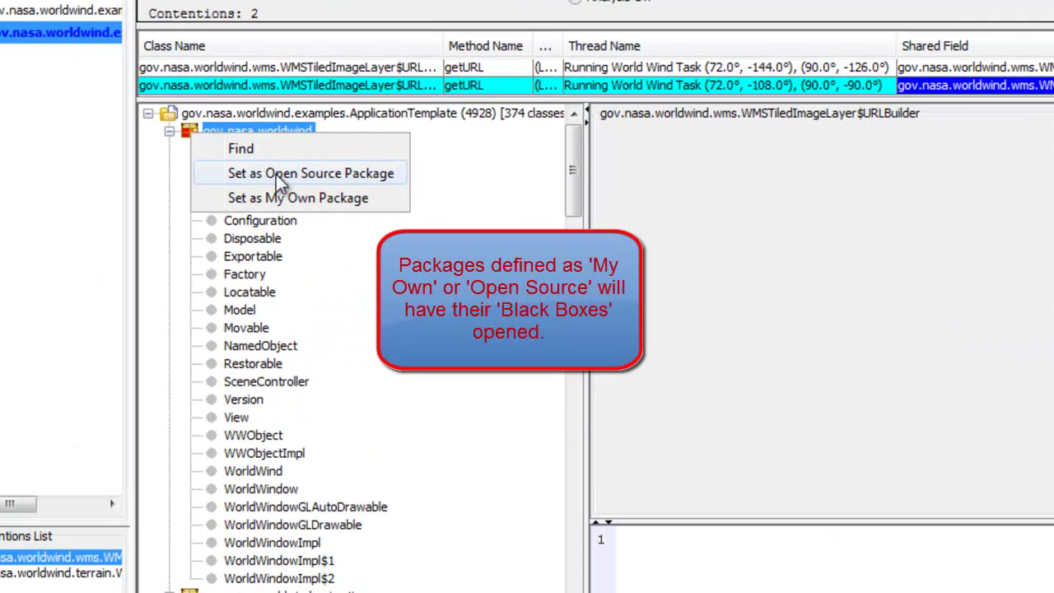
# Set gov.nasa.worldwind as an Open Source Package and expand the packages to list their classes
pyautogui.click(276, 174)
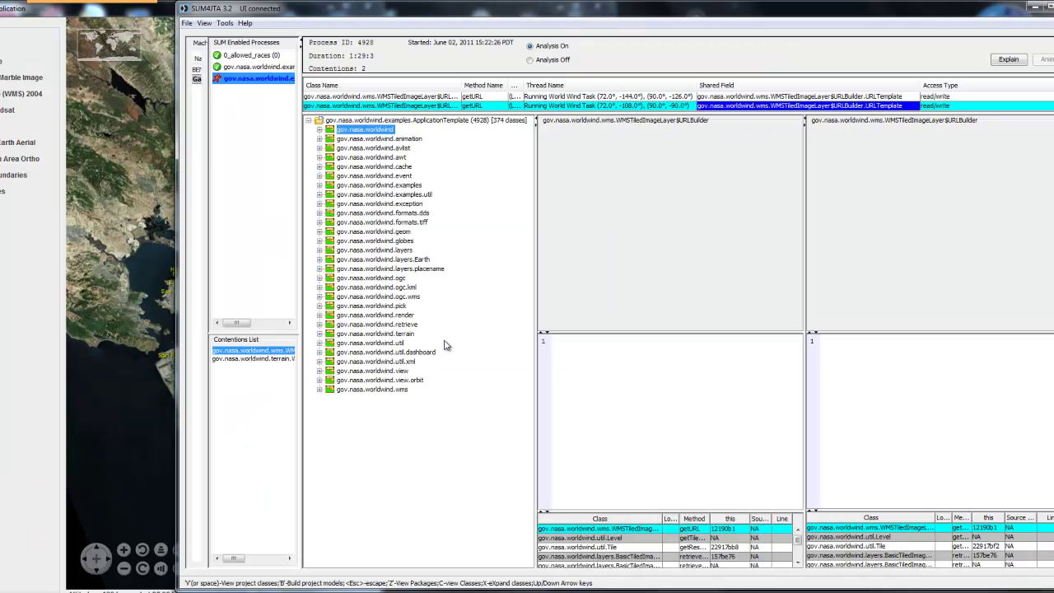
pyautogui.press('x')
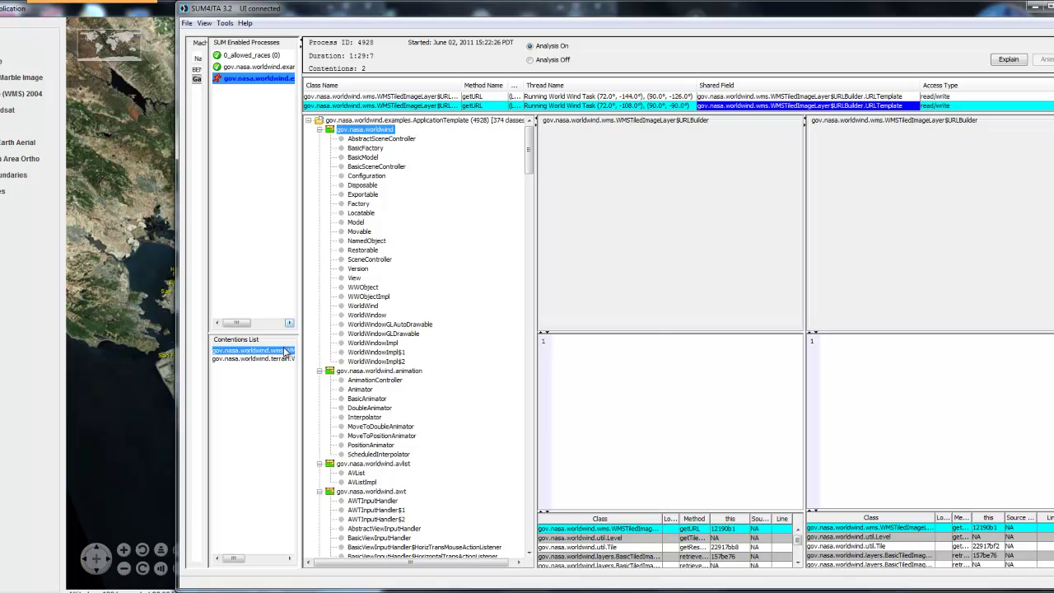
# Reopen the first contention and bring in its original source from the WorldWind folder in C:\Downloads
pyautogui.doubleClick(283, 352)
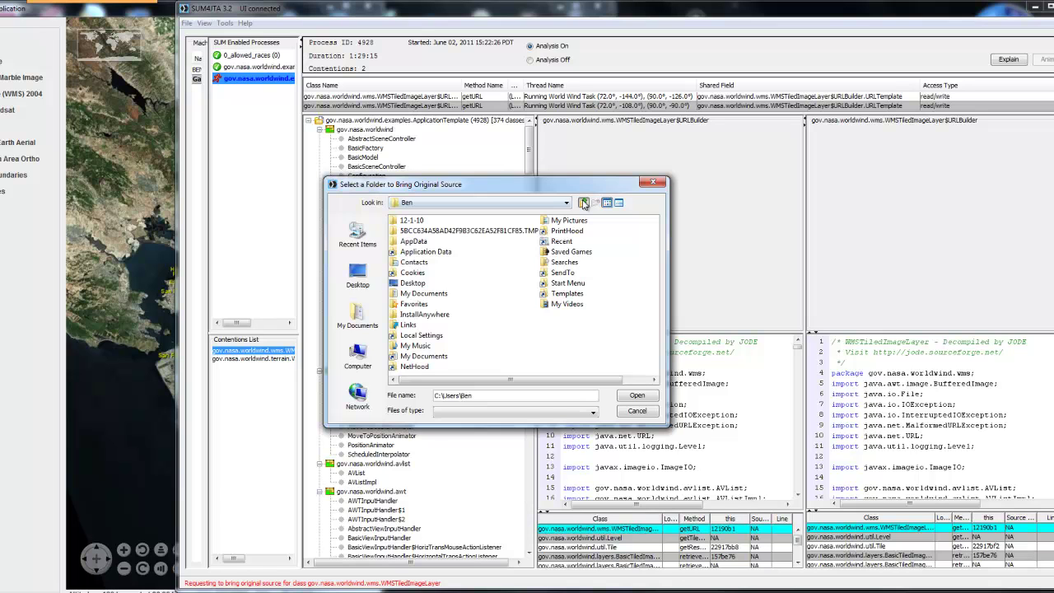
pyautogui.click(584, 203)
pyautogui.click(584, 203)
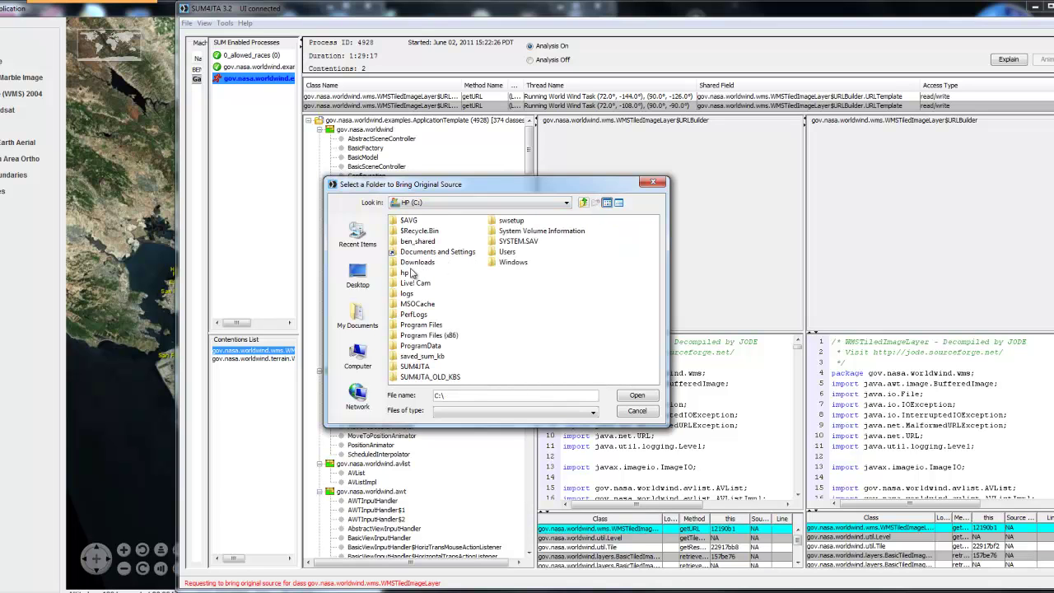
pyautogui.doubleClick(411, 262)
pyautogui.click(414, 297)
pyautogui.click(636, 396)
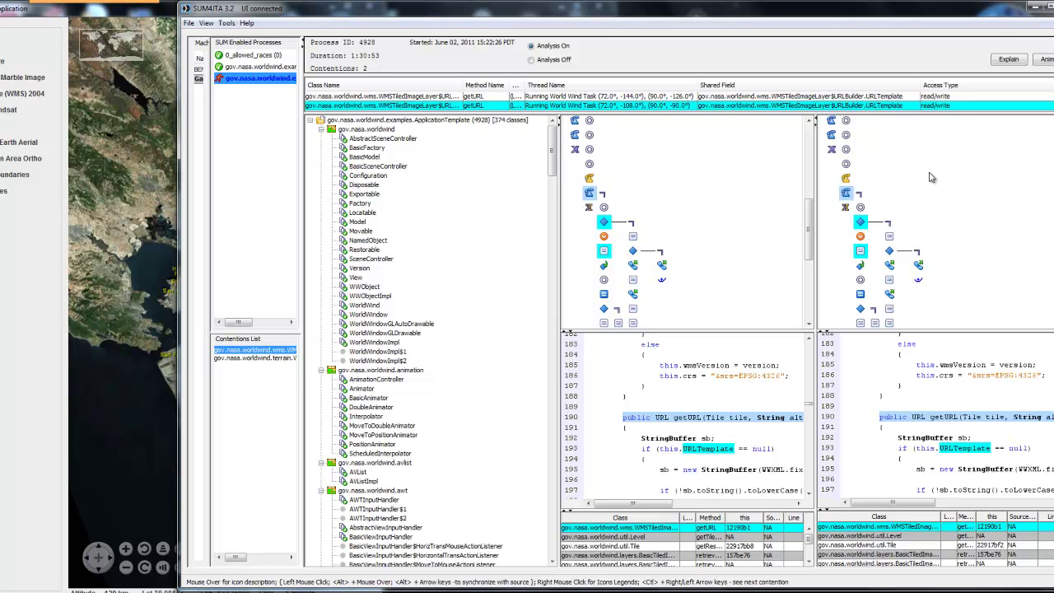
# Move the SUM4JTA window fully into view and animate the first contention to examine its race condition path
pyautogui.moveTo(985, 18); pyautogui.dragTo(902, 21)
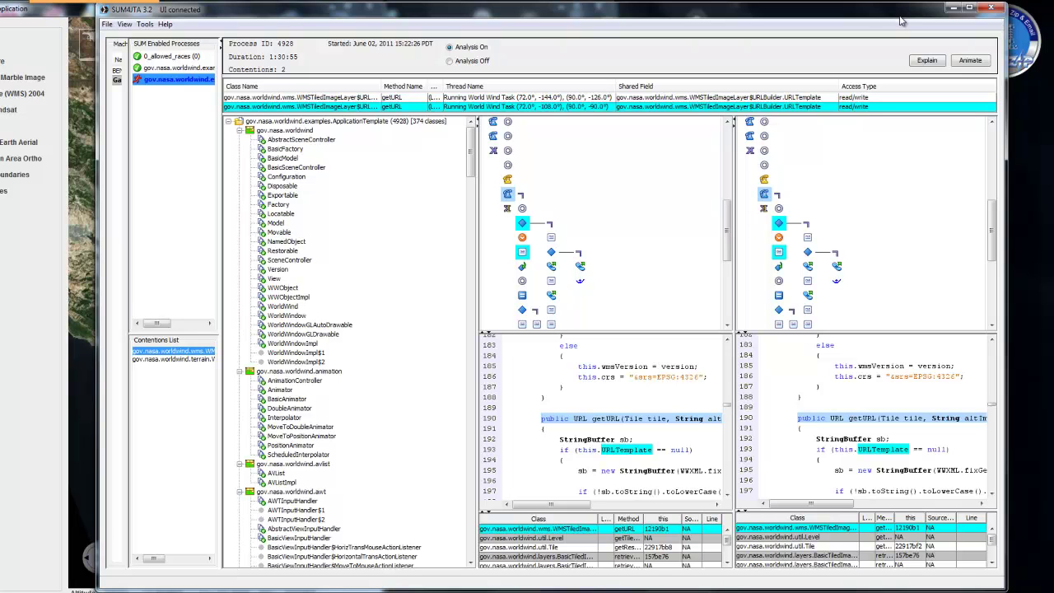
pyautogui.click(970, 61)
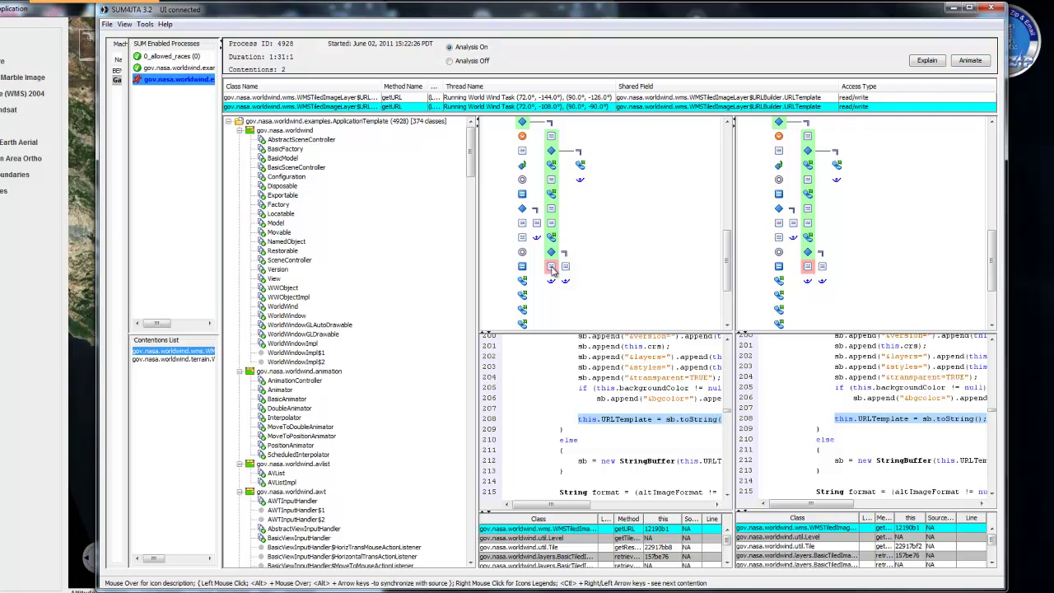
pyautogui.moveTo(551, 269)
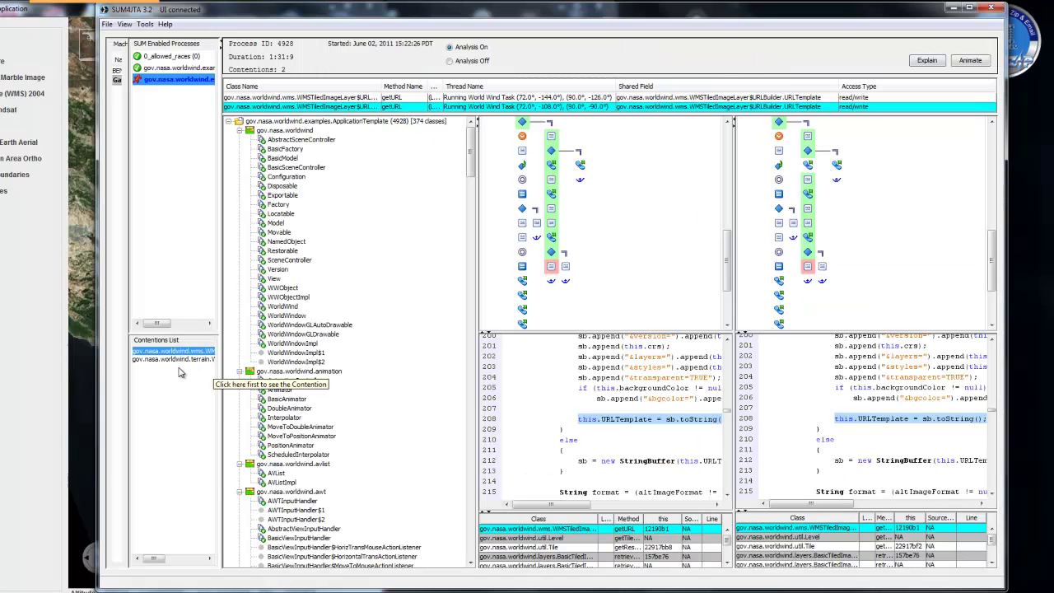
# Open the second contention, gov.nasa.worldwind.terrain, and read its explanation
pyautogui.click(179, 360)
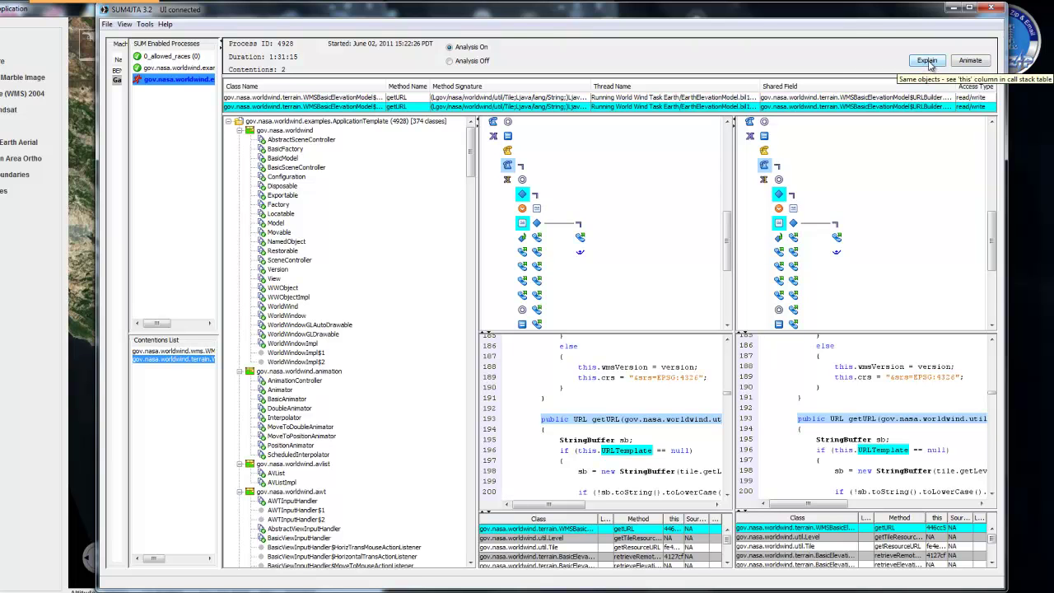
pyautogui.click(927, 61)
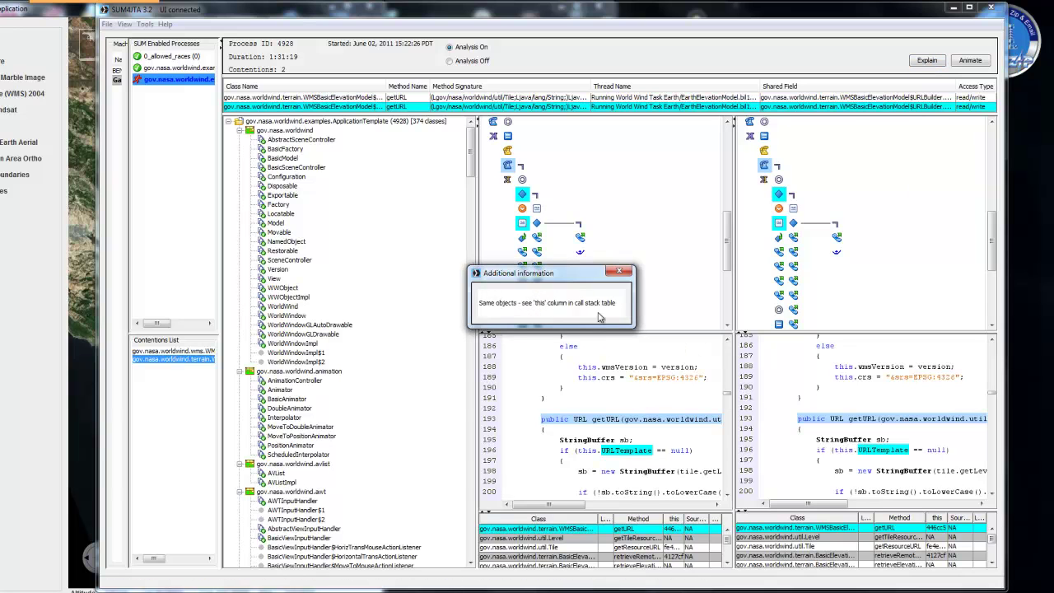
pyautogui.click(624, 278)
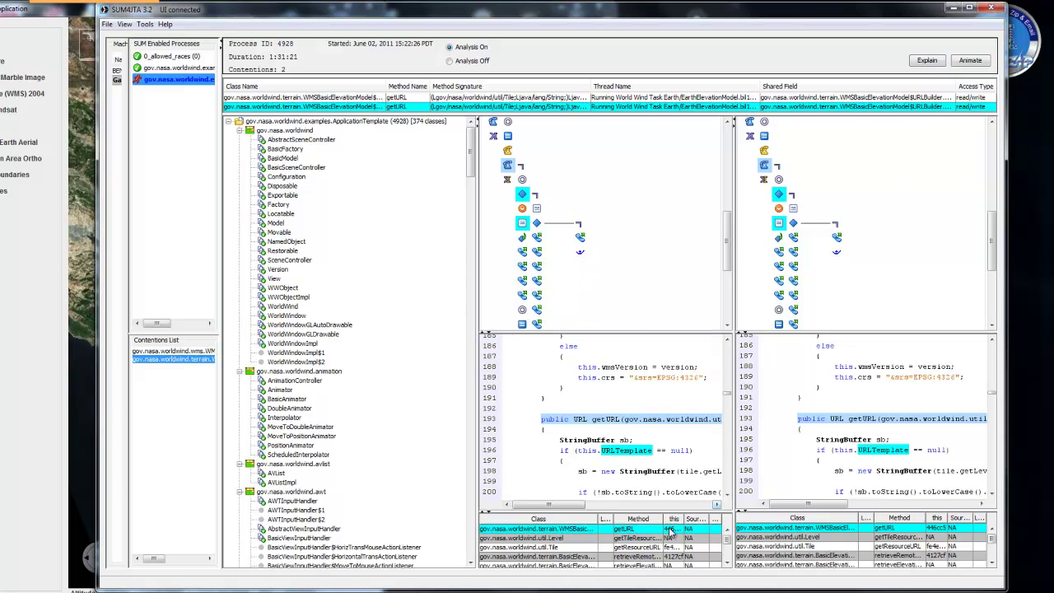
# Widen the 'this' columns in both call stack tables, then animate the second contention and inspect its URLTemplate assignments
pyautogui.moveTo(656, 518); pyautogui.dragTo(631, 518)
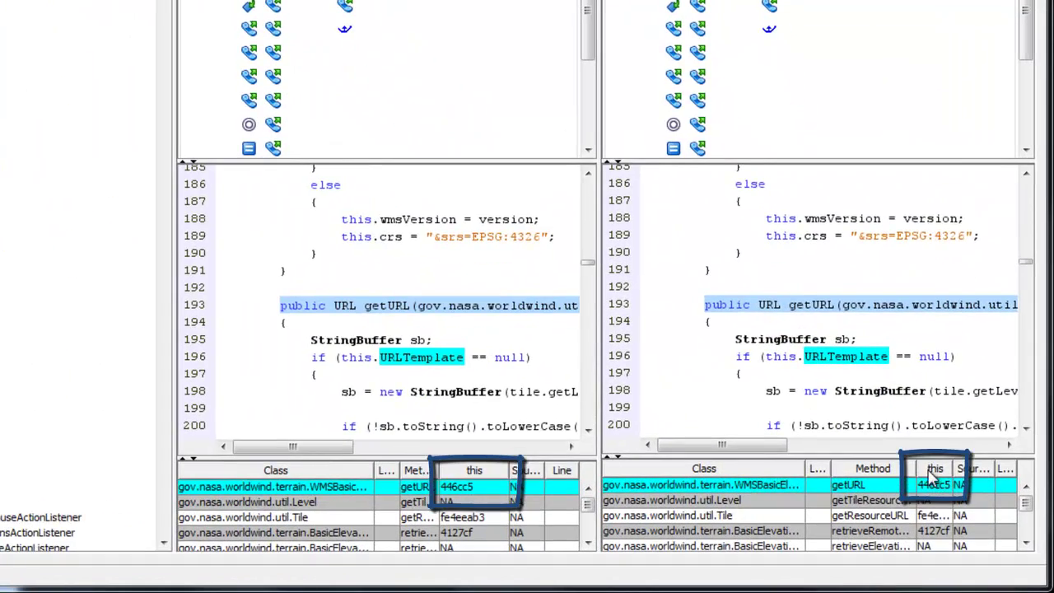
pyautogui.moveTo(912, 468)
pyautogui.mouseDown()
pyautogui.moveTo(853, 483)
pyautogui.moveTo(922, 468)
pyautogui.mouseUp()
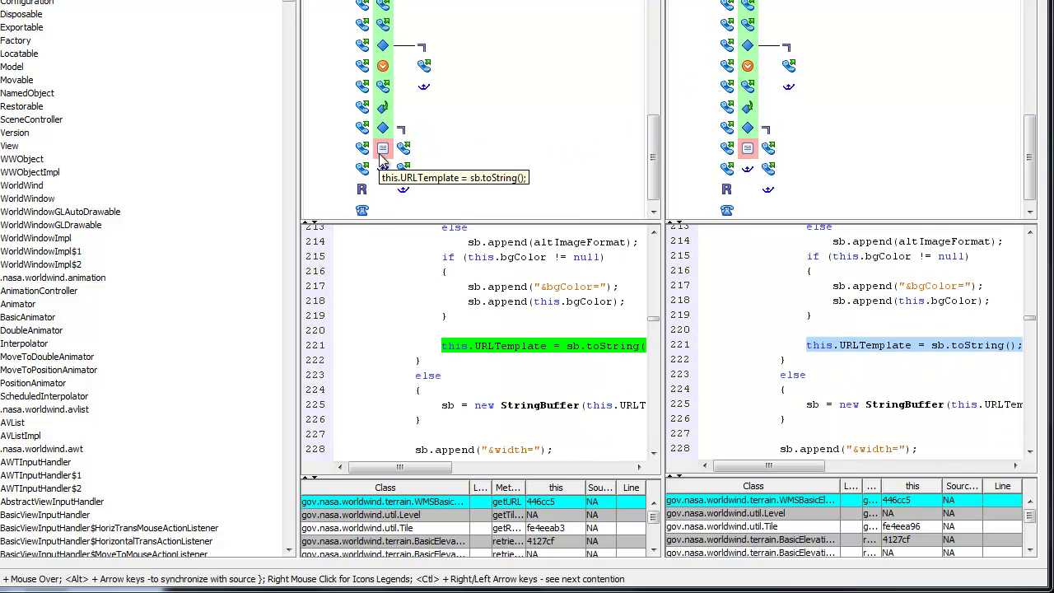
pyautogui.moveTo(742, 156)
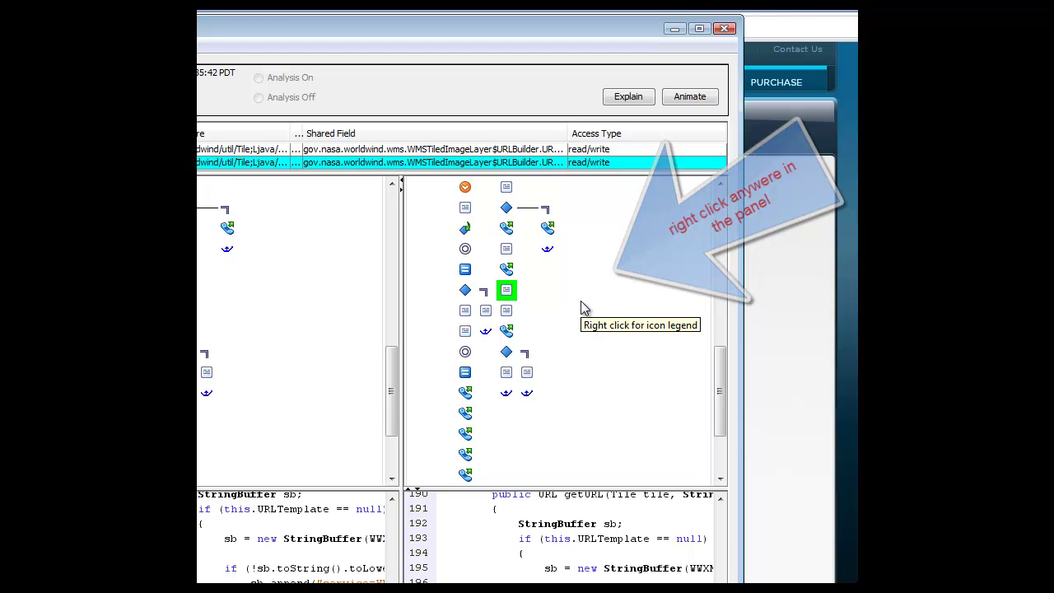
# Open the icon legend for the class model and expand the AnimationController class to view its contents
pyautogui.rightClick(582, 306)
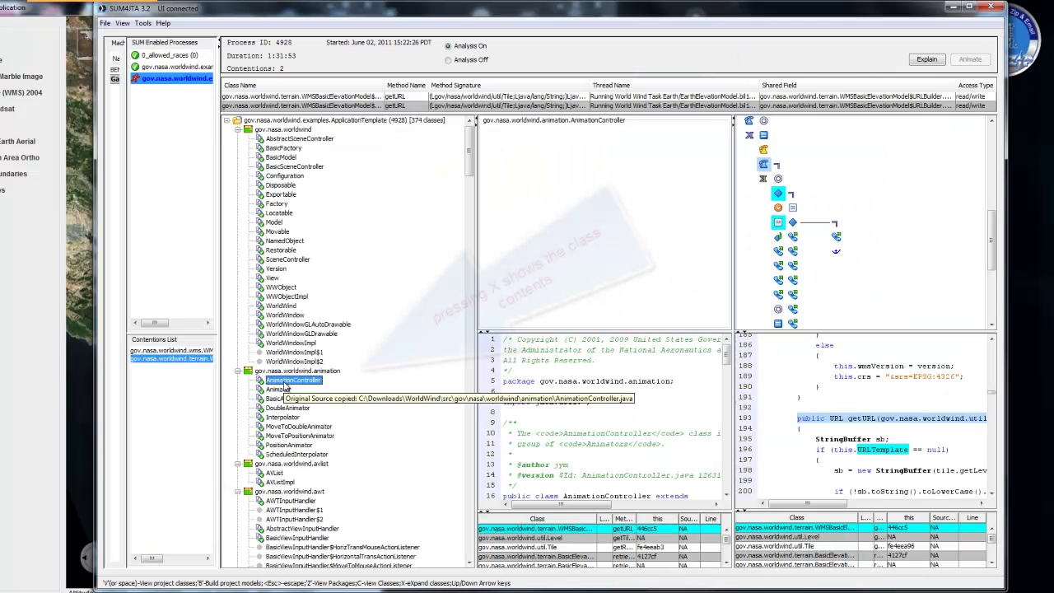
pyautogui.press('x')
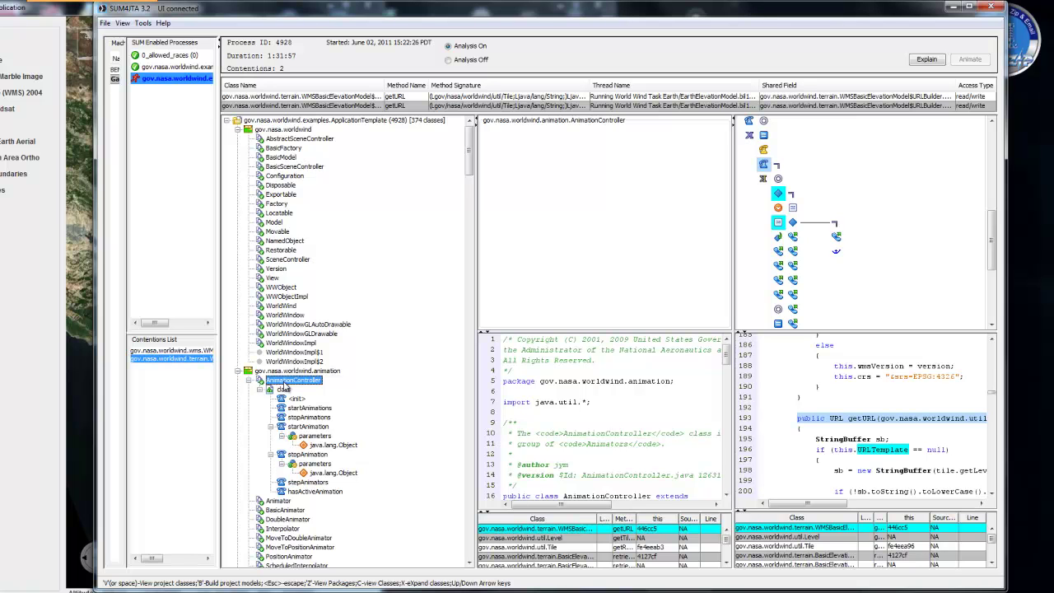
pyautogui.press('Left')
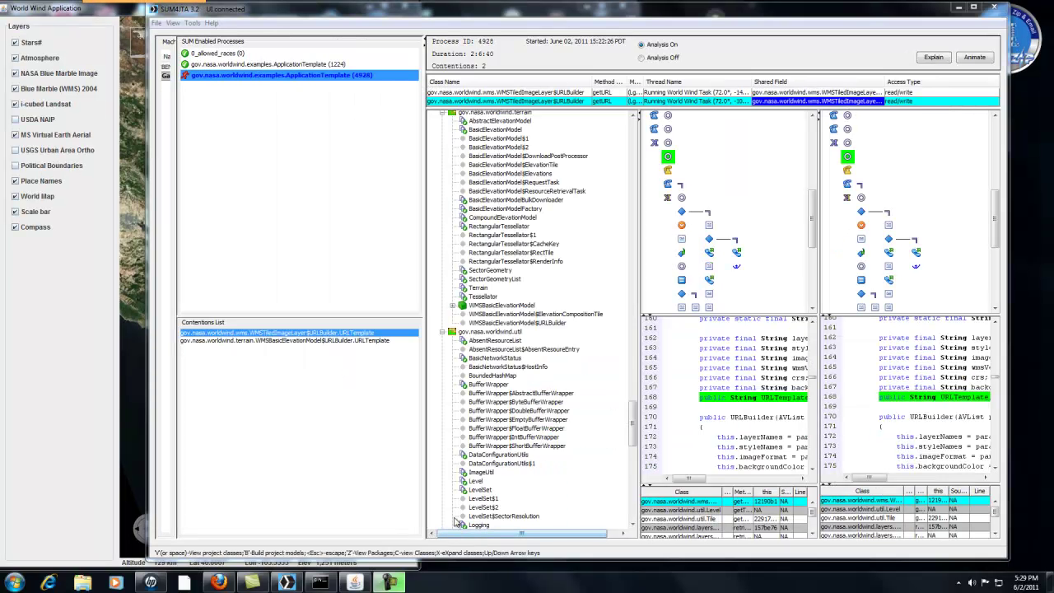
# Open the SUM4JTA help contents
pyautogui.click(213, 24)
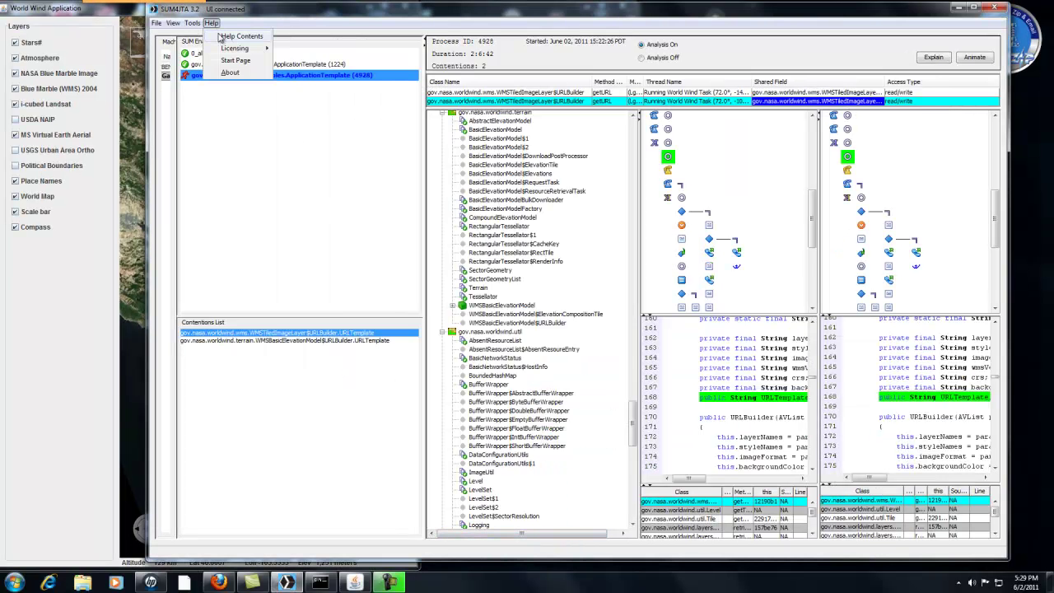
pyautogui.click(233, 38)
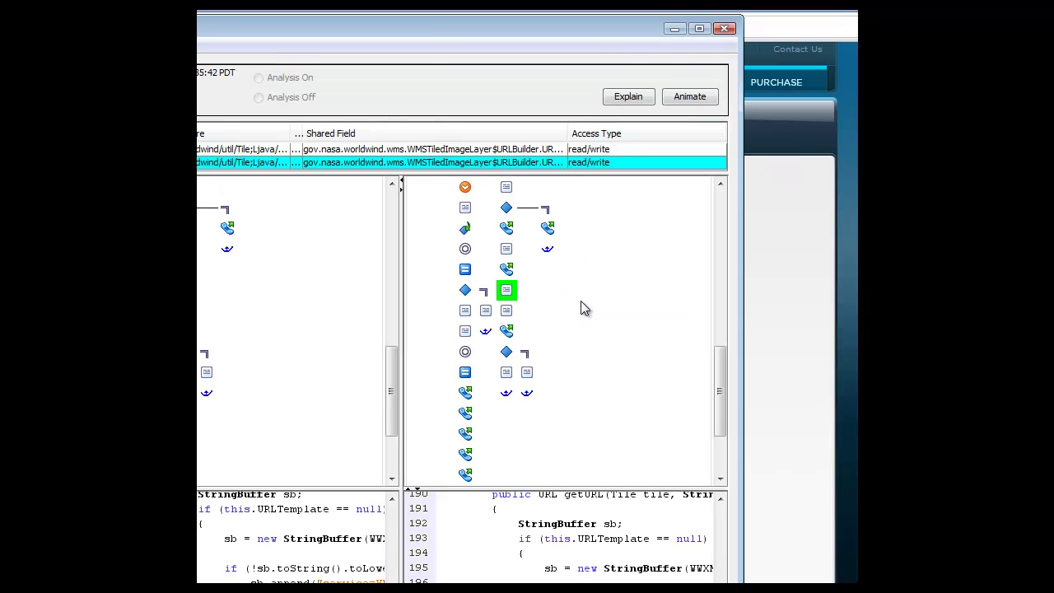
# Open the icon legend for the second WMSTiledImageLayer$URLBuilder code model, clear of the diagram, and examine the source statements behind its icons
pyautogui.rightClick(580, 306)
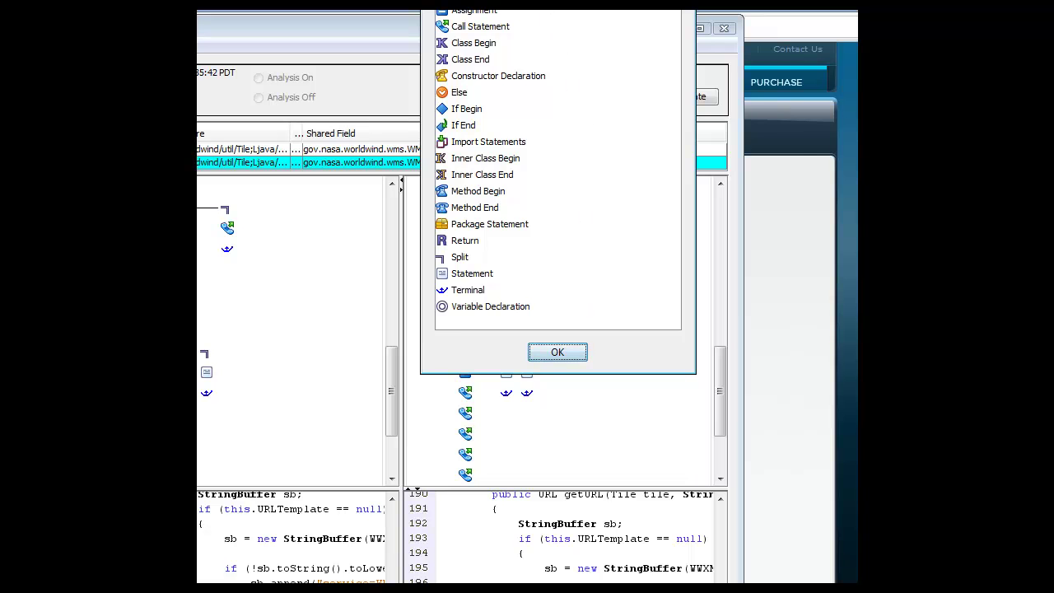
pyautogui.moveTo(547, 4); pyautogui.dragTo(688, 188)
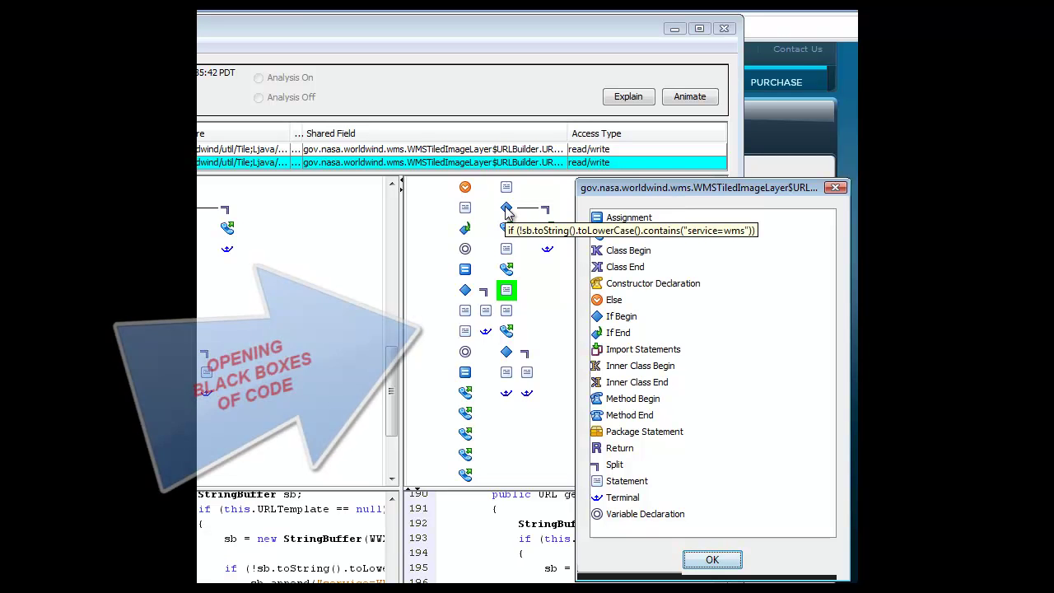
pyautogui.moveTo(504, 234)
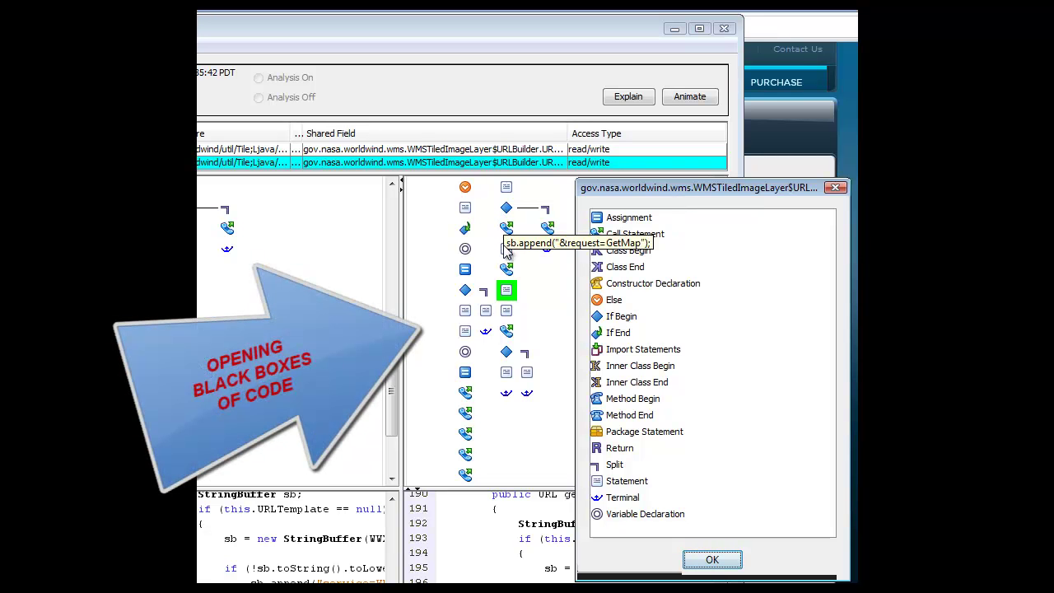
pyautogui.moveTo(506, 274)
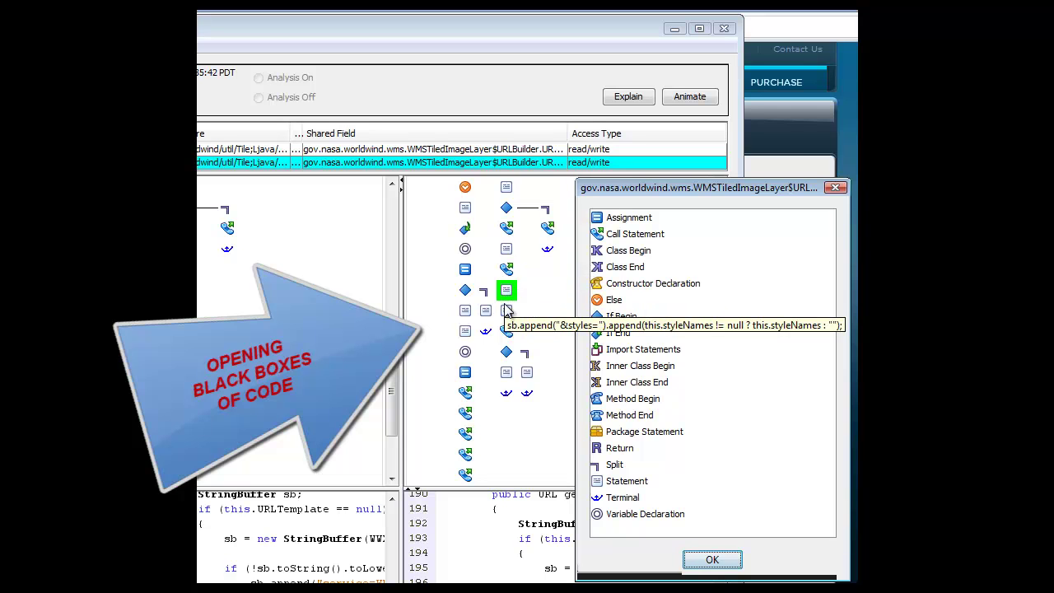
pyautogui.moveTo(508, 354)
pyautogui.moveTo(466, 293)
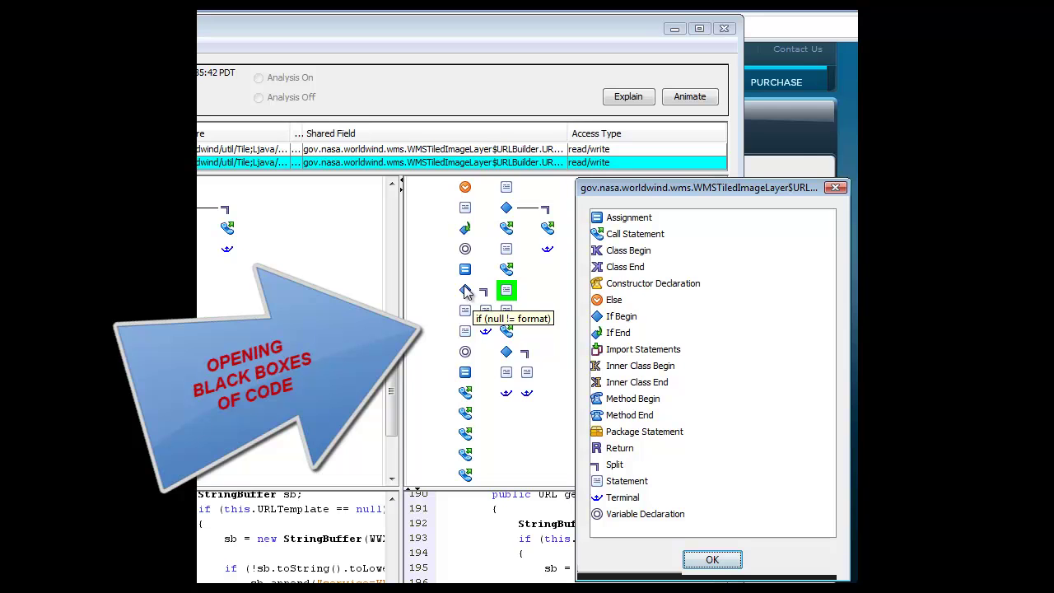
pyautogui.moveTo(465, 208)
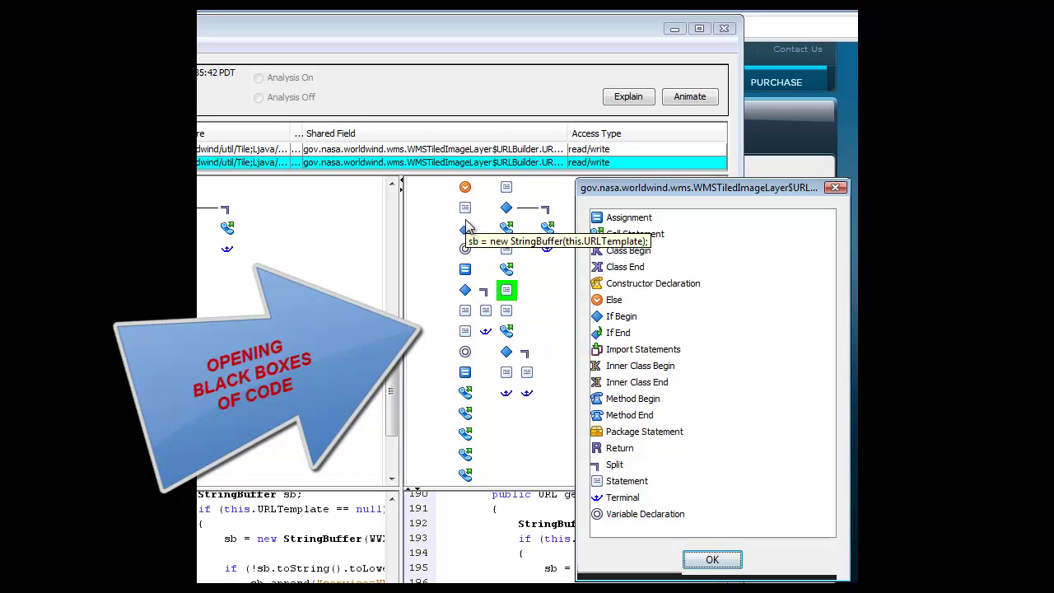
pyautogui.moveTo(466, 394)
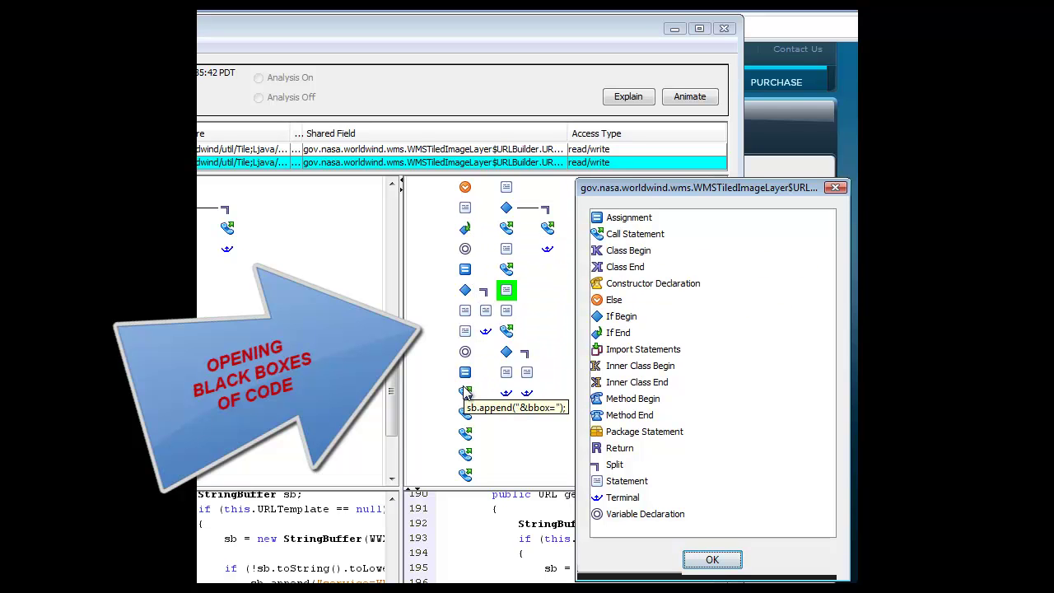